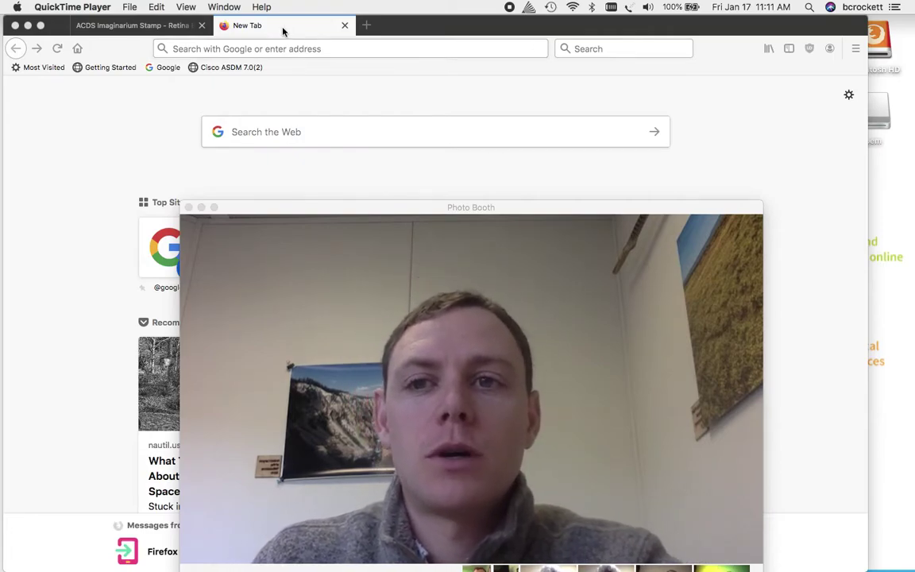
Search Google for 'muse laser cutter', then return to the ACDS Imaginarium Stamp project tab
{"action": "left_click", "coordinate": [344, 48]}
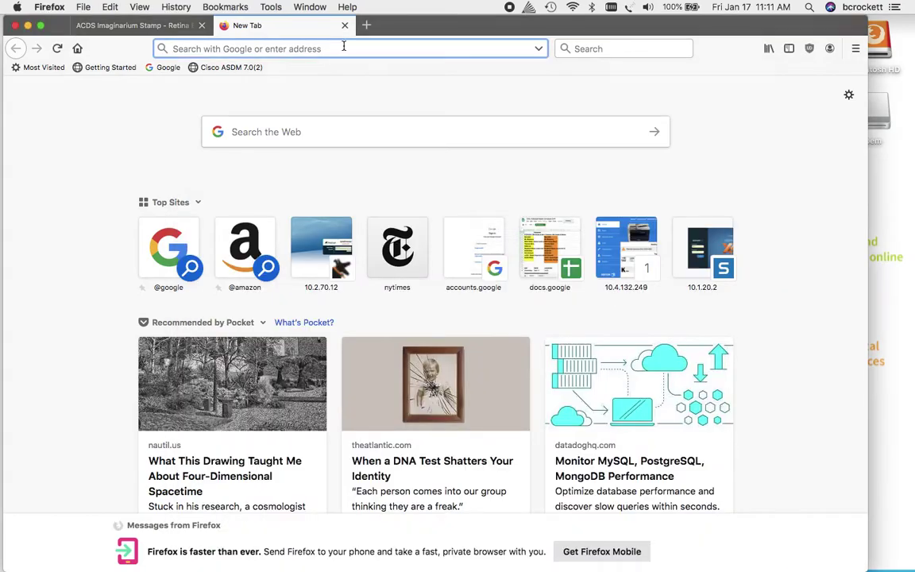
{"action": "type", "text": "muse flase"}
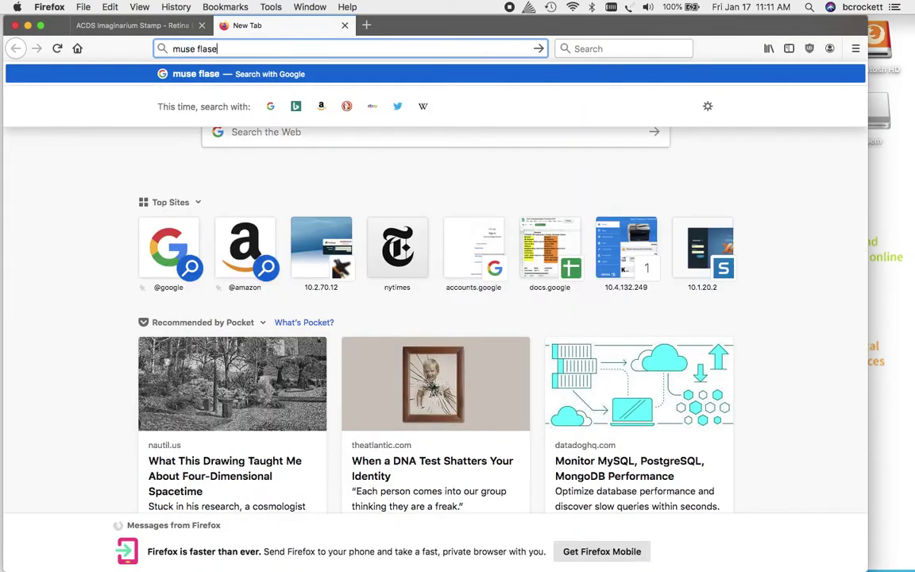
{"action": "key", "text": "BackSpace"}
{"action": "key", "text": "BackSpace"}
{"action": "key", "text": "BackSpace"}
{"action": "key", "text": "BackSpace"}
{"action": "key", "text": "BackSpace"}
{"action": "type", "text": "laser"}
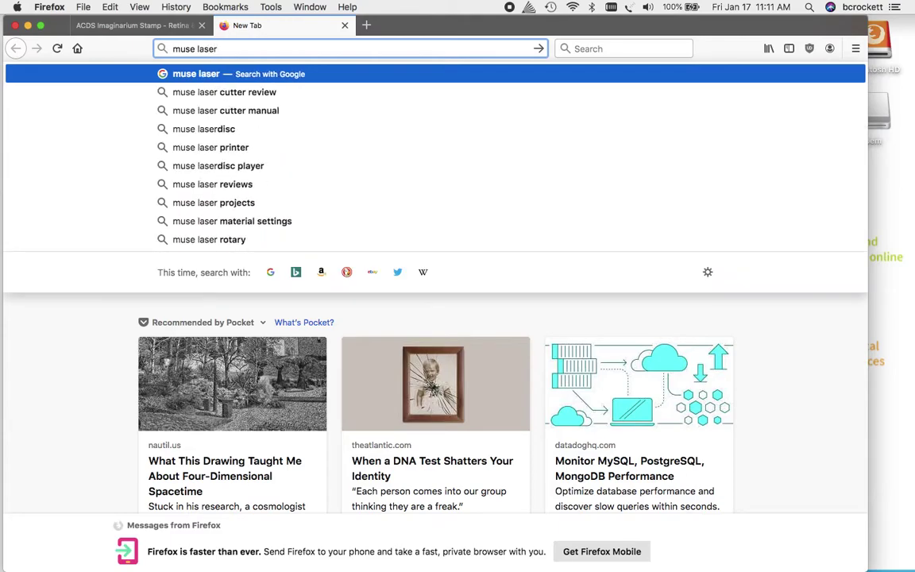
{"action": "type", "text": " cutter"}
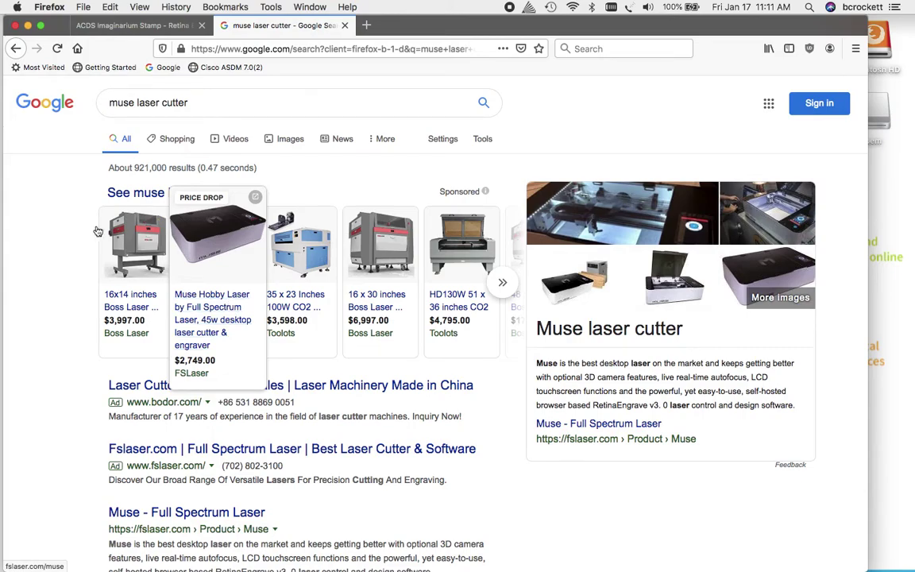
{"action": "left_click", "coordinate": [144, 26]}
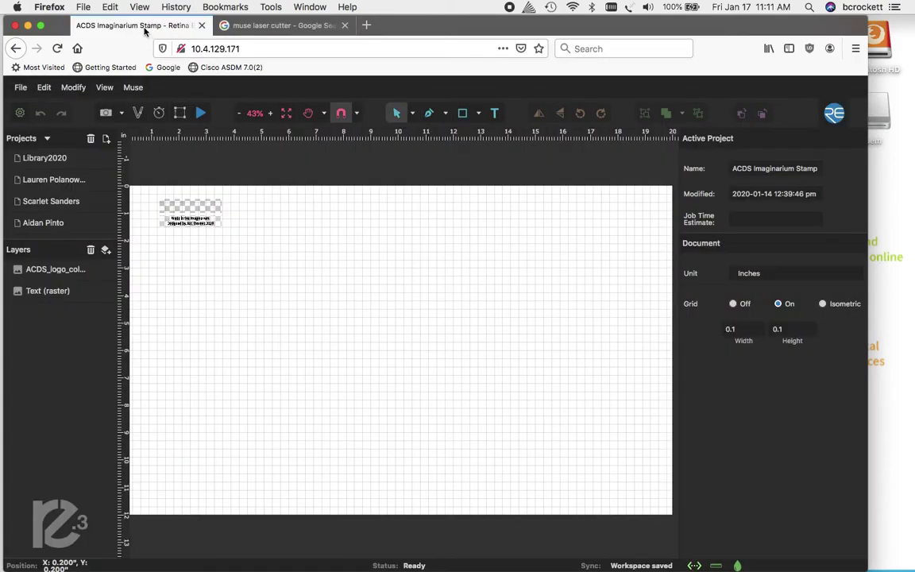
Reload RetinaEngrave 3 so Library2020 reopens, then return to the 'muse laser cutter' results
{"action": "left_click", "coordinate": [59, 50]}
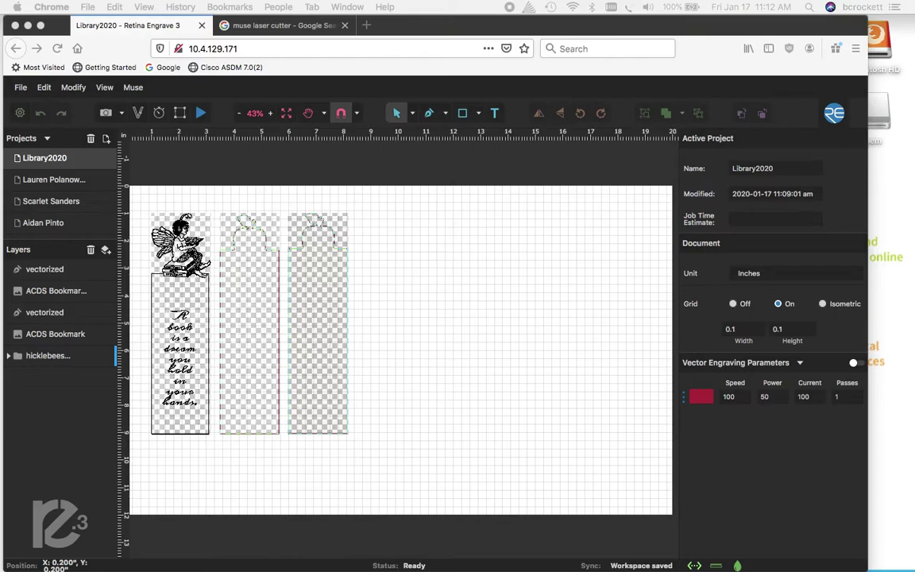
{"action": "left_click", "coordinate": [317, 27]}
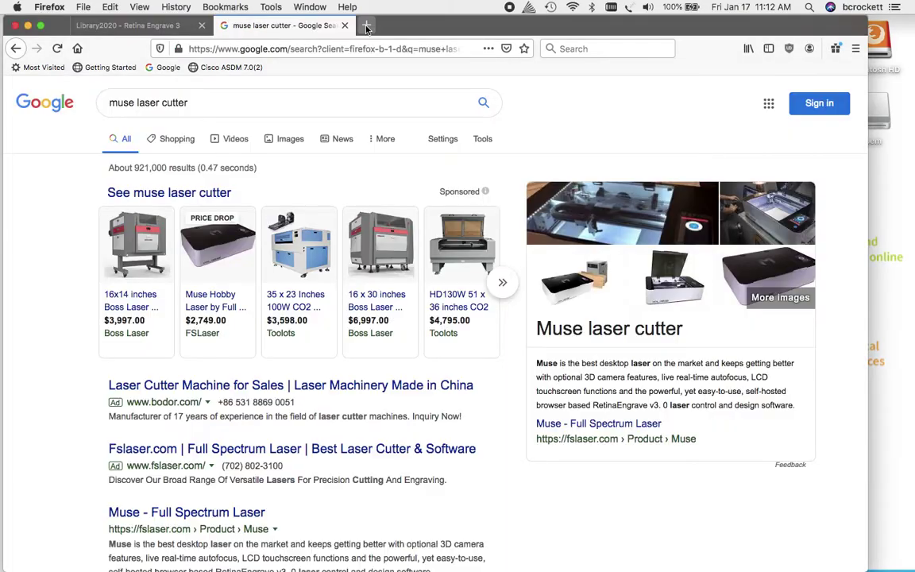
Open a new tab with 'v1.7.0-br36' pasted as its address, then return to Library2020
{"action": "left_click", "coordinate": [366, 25]}
{"action": "type", "text": "v1.7.0-br36"}
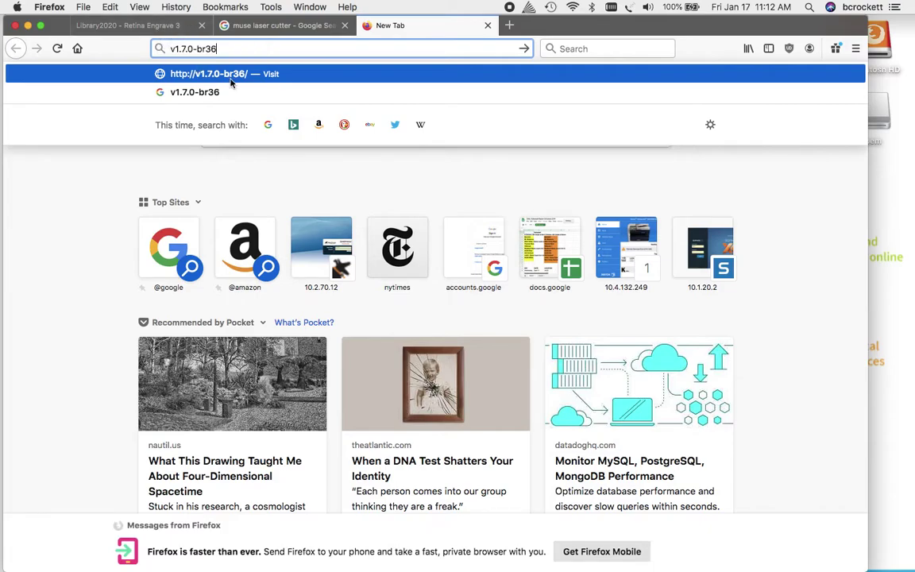
{"action": "left_click", "coordinate": [164, 30]}
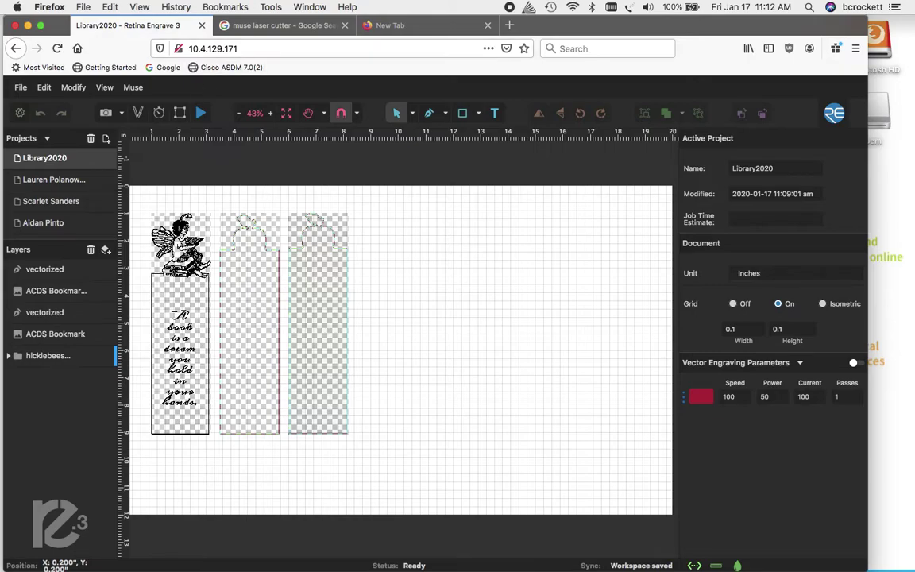
Load the 106-page Muse User Manual V1.1.4 PDF in the third tab, skim it, then return to Library2020
{"action": "key", "text": "super+Tab"}
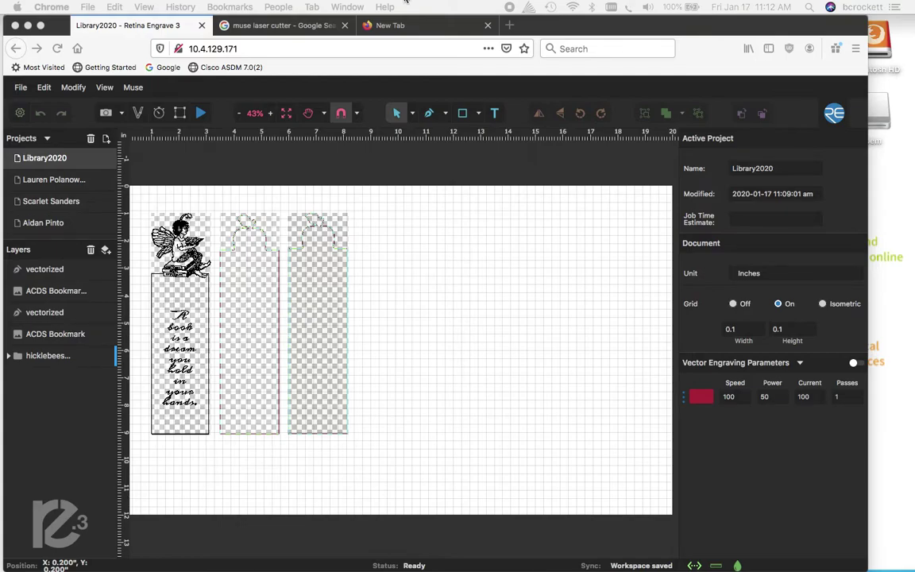
{"action": "left_click", "coordinate": [440, 30]}
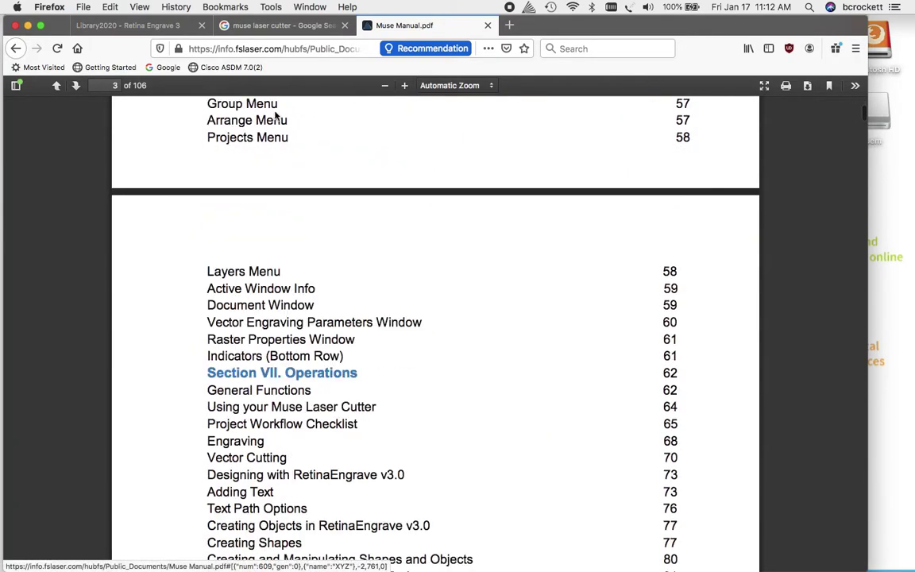
{"action": "scroll", "coordinate": [275, 116], "scroll_direction": "down", "scroll_amount": 10}
{"action": "scroll", "coordinate": [274, 116], "scroll_direction": "up", "scroll_amount": 20}
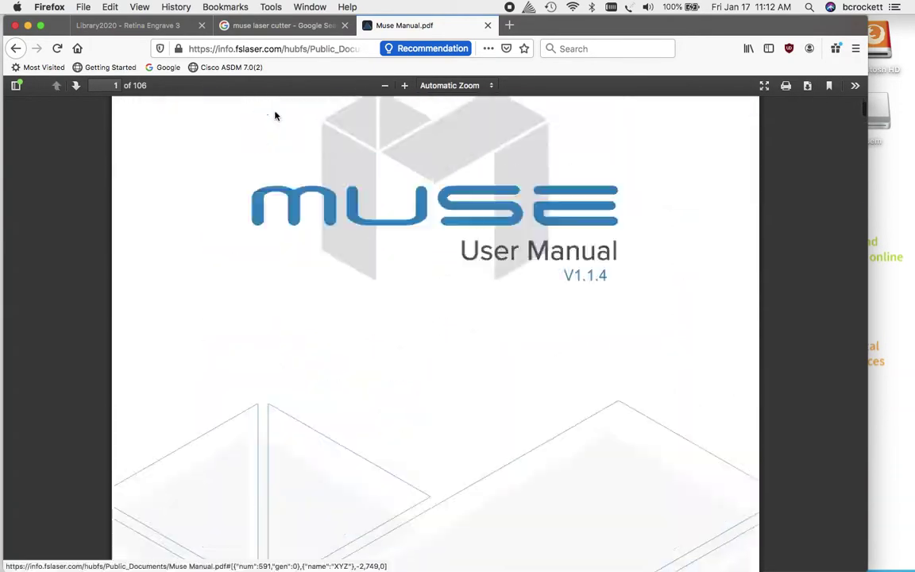
{"action": "scroll", "coordinate": [275, 116], "scroll_direction": "up", "scroll_amount": 5}
{"action": "scroll", "coordinate": [277, 104], "scroll_direction": "down", "scroll_amount": 1}
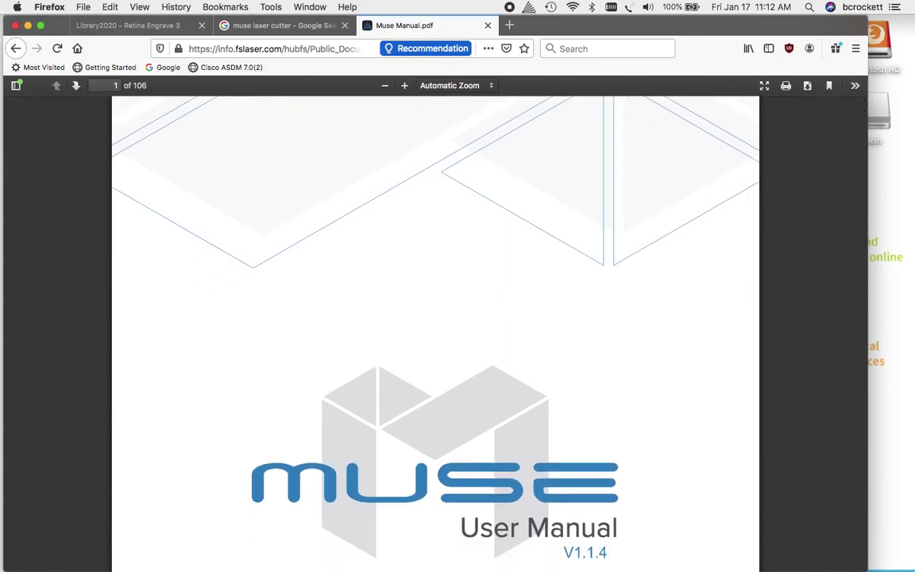
{"action": "left_click", "coordinate": [131, 26]}
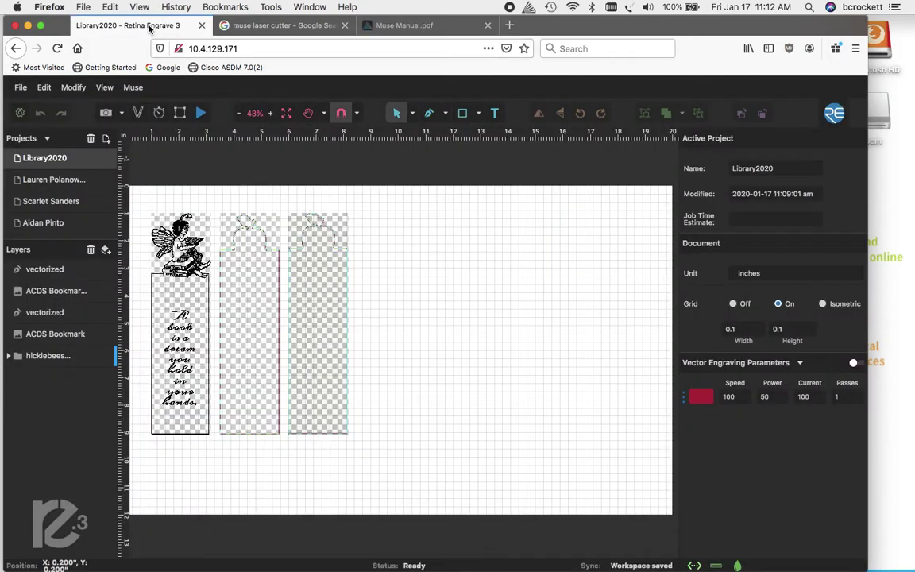
Reload Library2020, which raises a 'restart the unit' error, then return to the Muse Manual PDF
{"action": "left_click", "coordinate": [58, 48]}
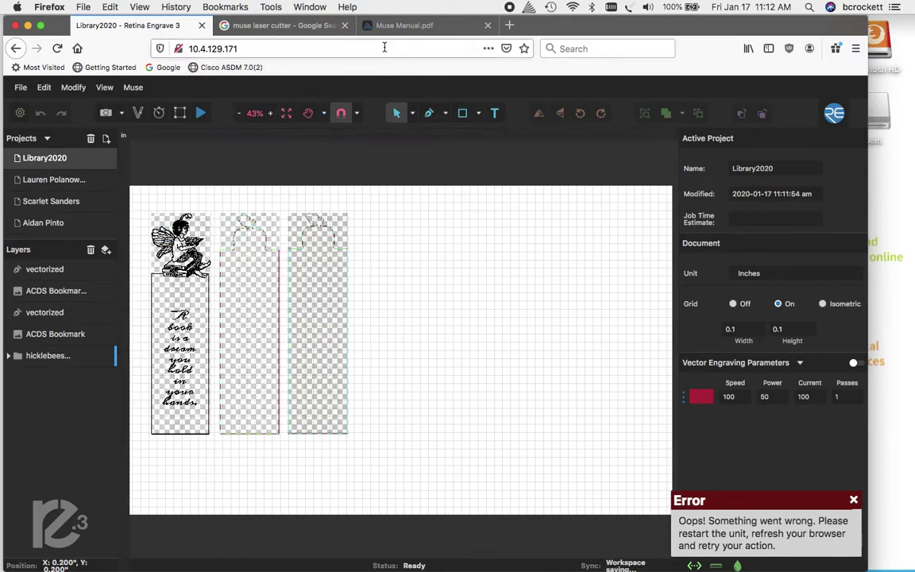
{"action": "left_click", "coordinate": [439, 26]}
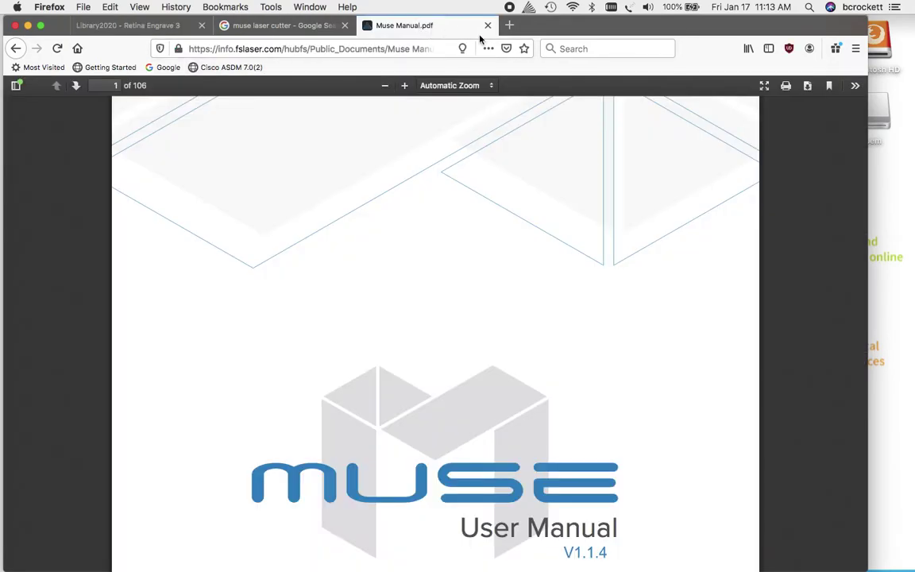
Open a fourth, blank New Tab next to the Muse Manual PDF
{"action": "left_click", "coordinate": [509, 25]}
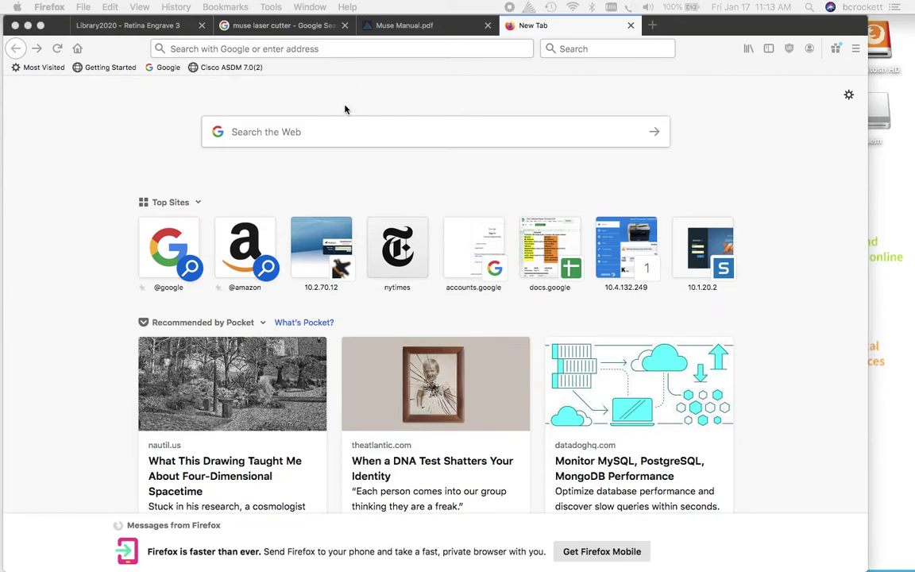
Paste the factoryreset API address on port 5004, select its IP prefix, then return to Library2020
{"action": "left_click", "coordinate": [325, 48]}
{"action": "type", "text": "http://10.4.129.XXX:5004/api/laser/json/factoryreset"}
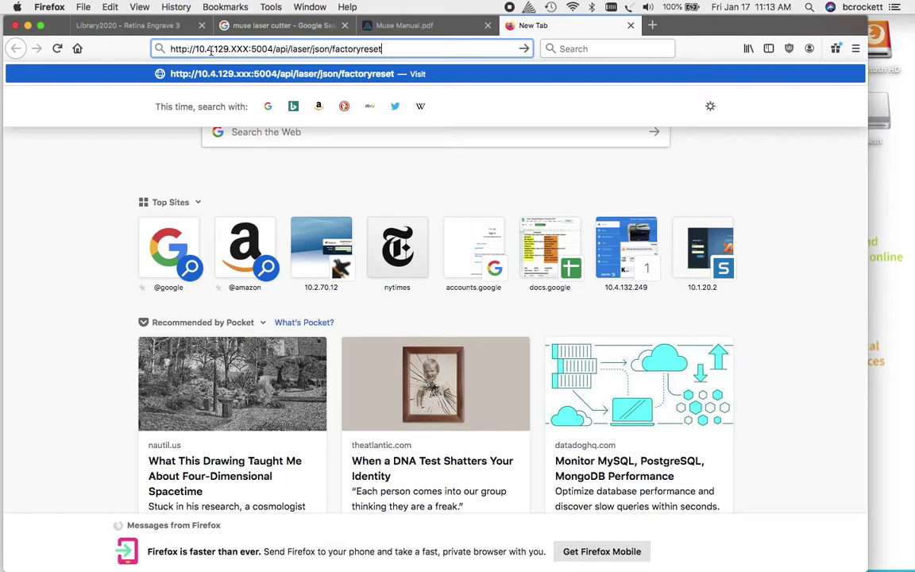
{"action": "left_click_drag", "start_coordinate": [193, 48], "coordinate": [249, 49]}
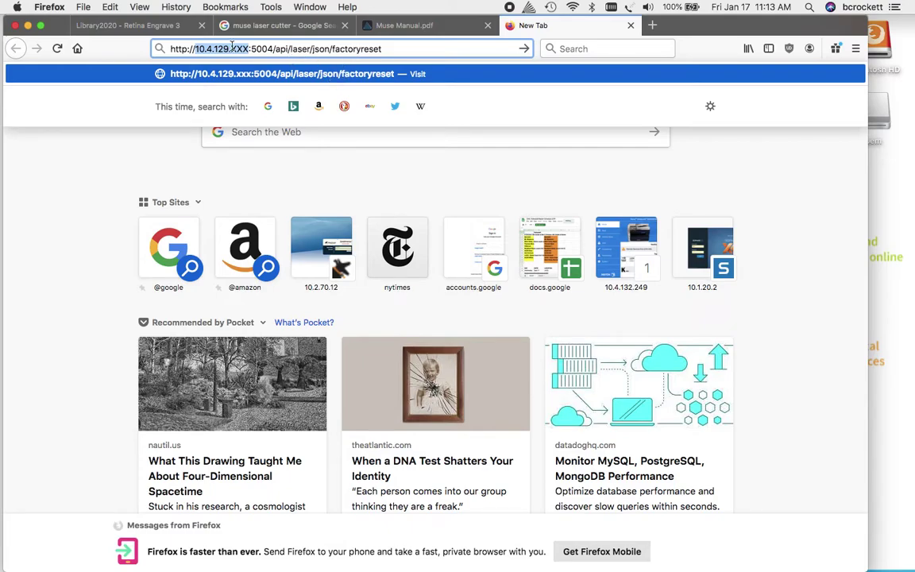
{"action": "left_click", "coordinate": [173, 32]}
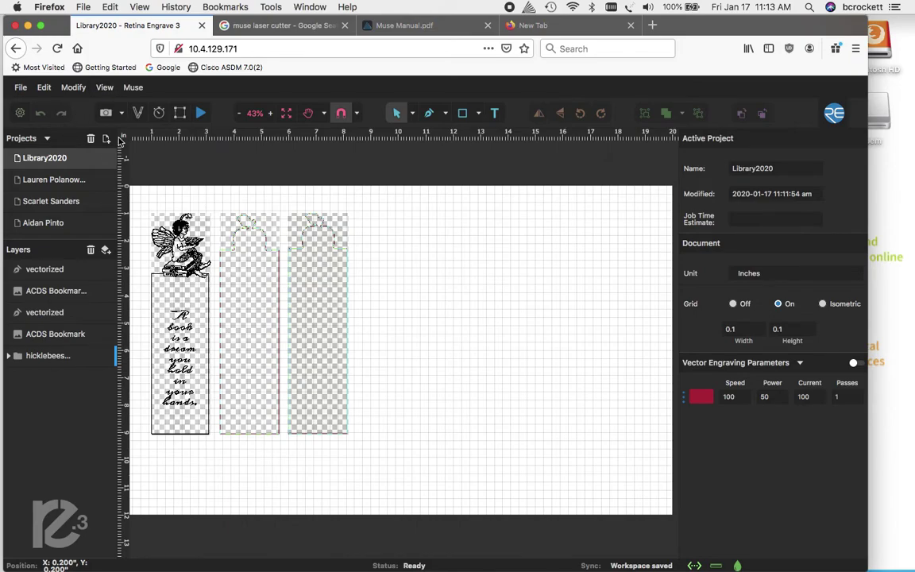
{"action": "left_click", "coordinate": [24, 89]}
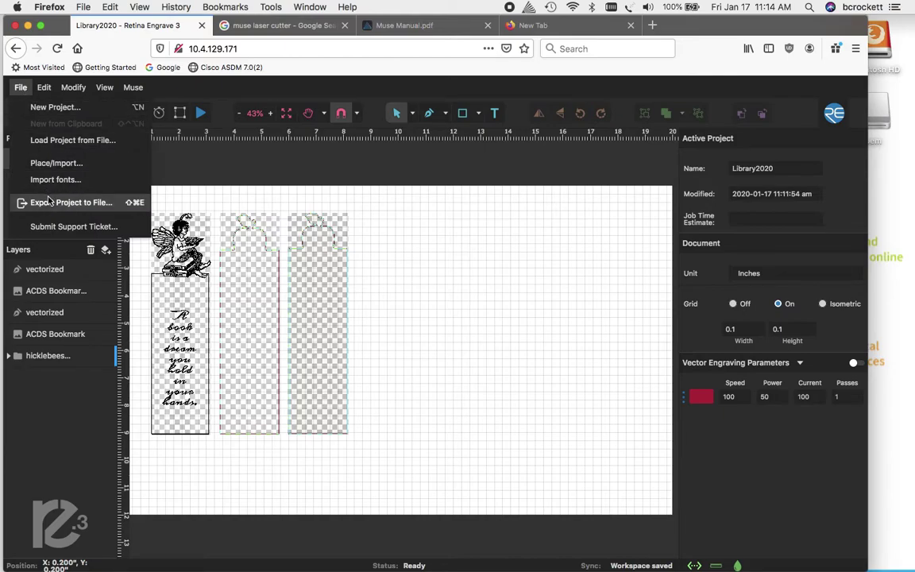
{"action": "left_click", "coordinate": [220, 156]}
{"action": "scroll", "coordinate": [64, 200], "scroll_direction": "down", "scroll_amount": 5}
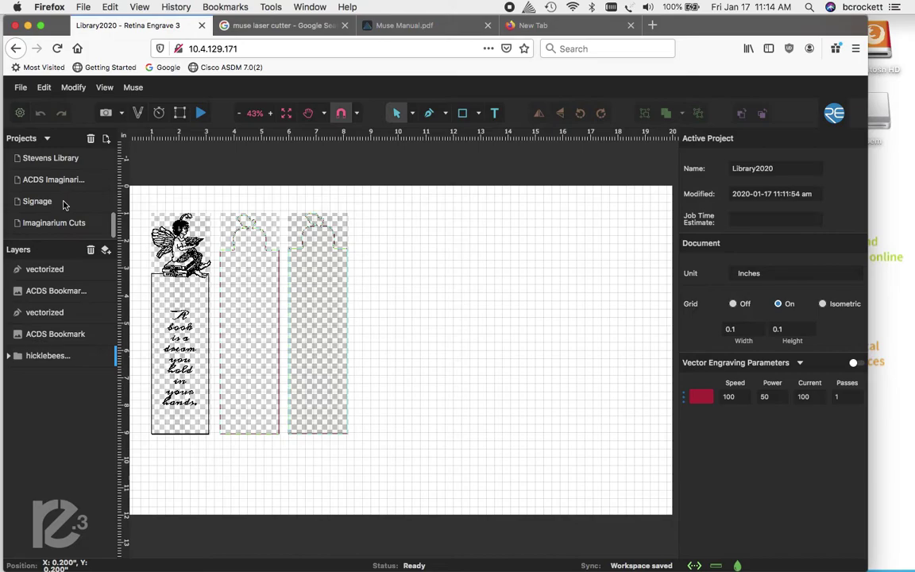
{"action": "scroll", "coordinate": [63, 200], "scroll_direction": "up", "scroll_amount": 6}
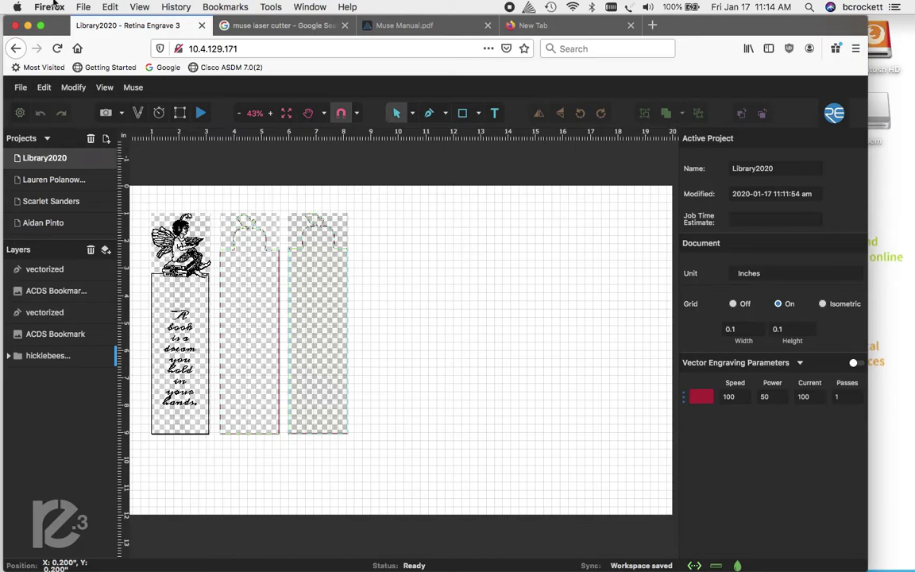
Reload RetinaEngrave 3, then switch to the New Tab holding the factoryreset address
{"action": "left_click", "coordinate": [57, 48]}
{"action": "left_click", "coordinate": [520, 26]}
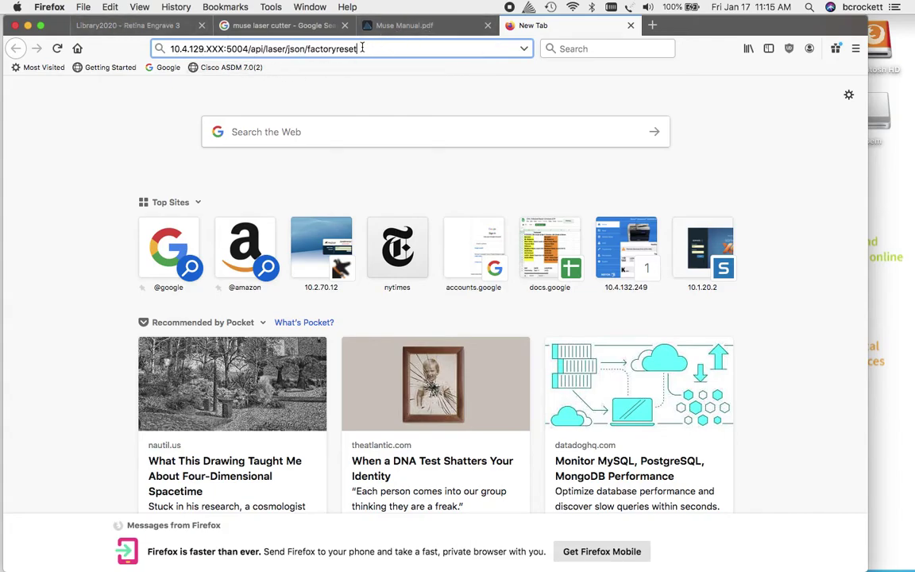
Return to Library2020 and scroll through the Projects panel to view the saved projects
{"action": "left_click", "coordinate": [132, 26]}
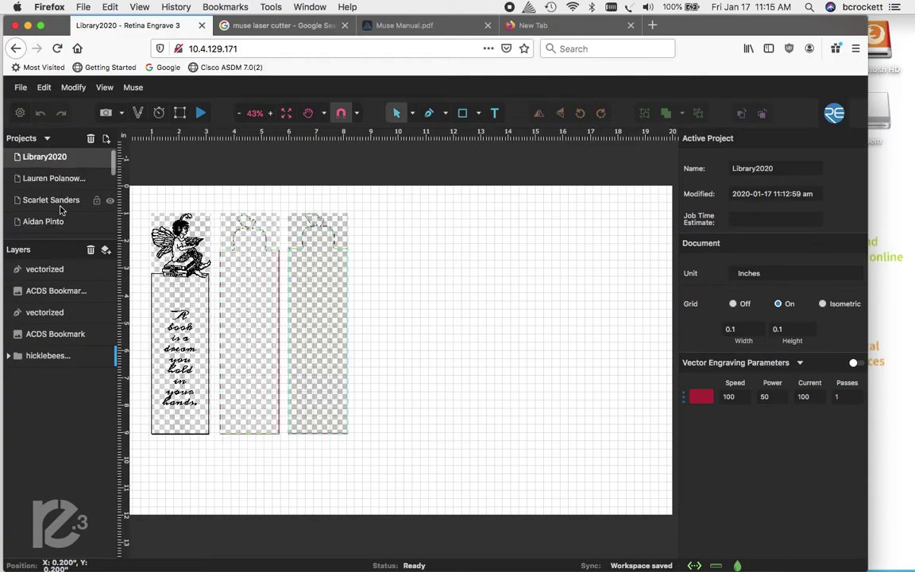
{"action": "scroll", "coordinate": [61, 207], "scroll_direction": "down", "scroll_amount": 1}
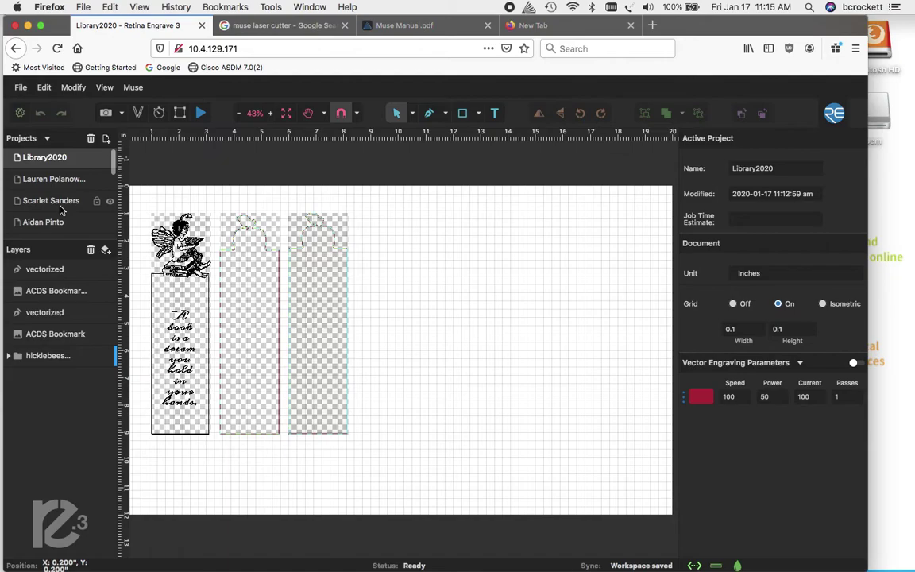
{"action": "scroll", "coordinate": [61, 205], "scroll_direction": "down", "scroll_amount": 2}
{"action": "scroll", "coordinate": [59, 195], "scroll_direction": "up", "scroll_amount": 2}
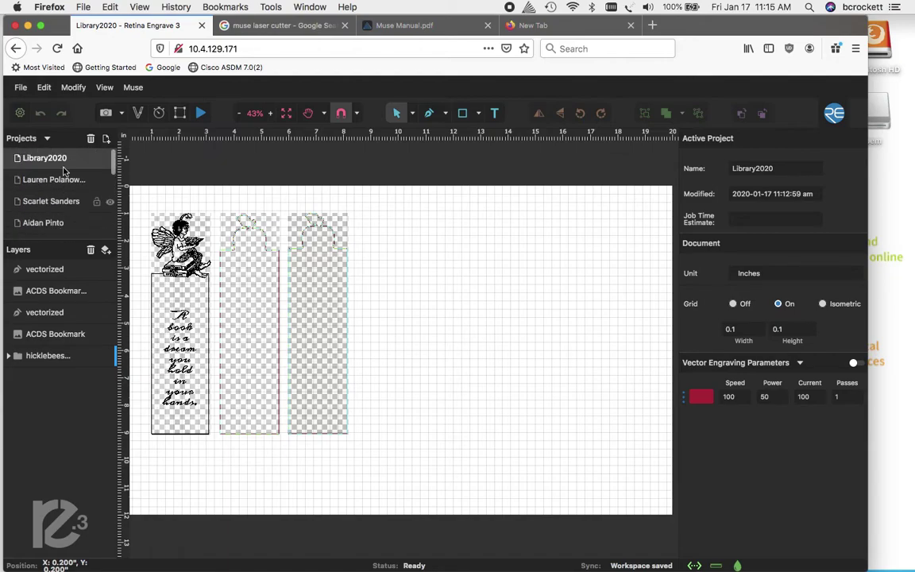
{"action": "scroll", "coordinate": [75, 195], "scroll_direction": "down", "scroll_amount": 3}
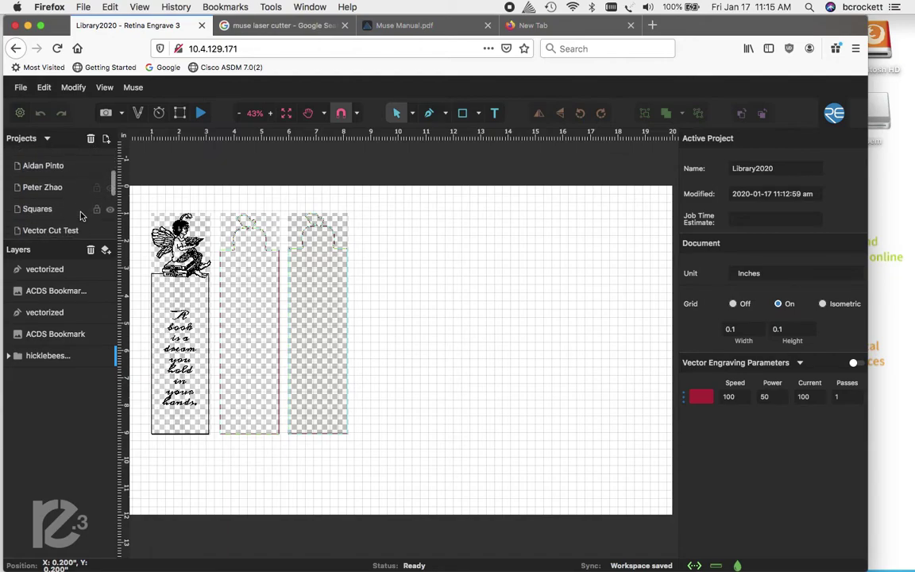